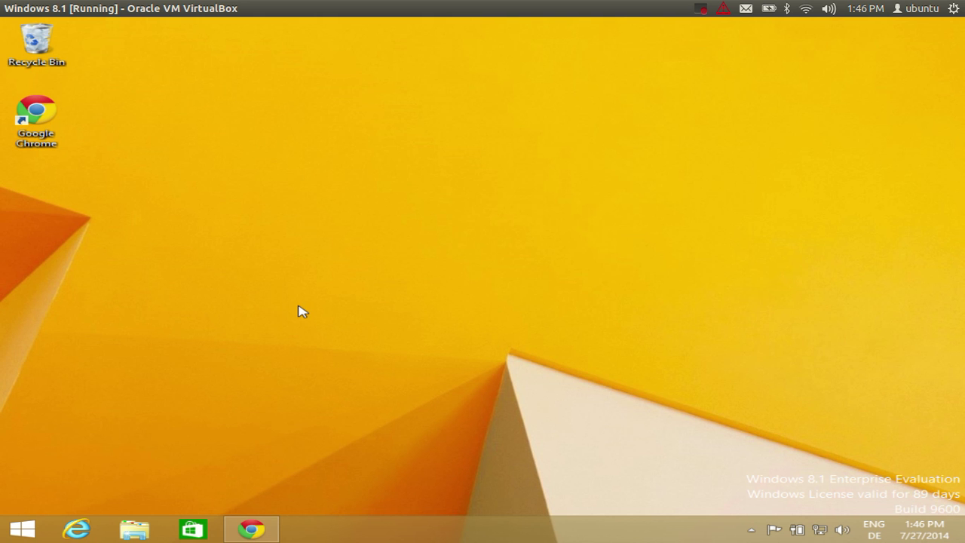
- Search Google in Chrome for 'visual studio express'
click(253, 531)
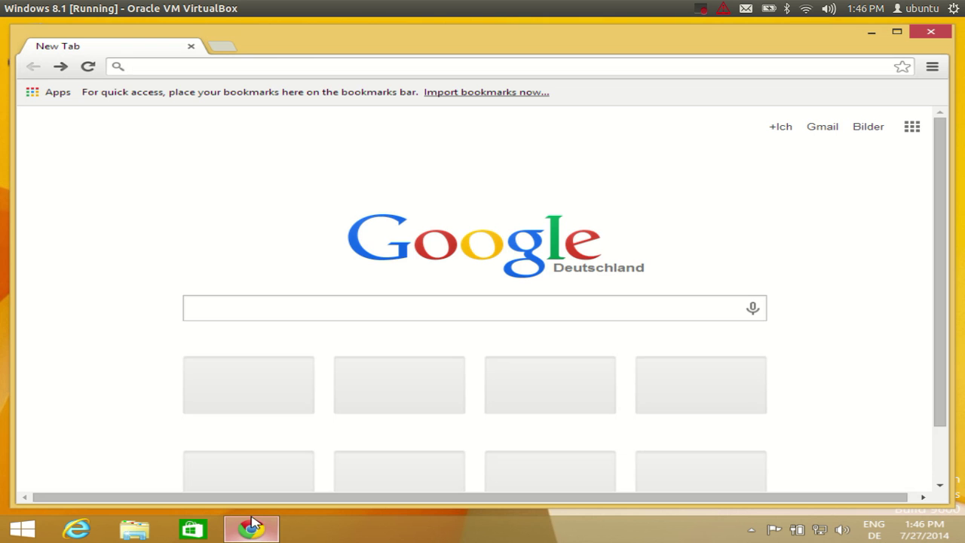
click(242, 307)
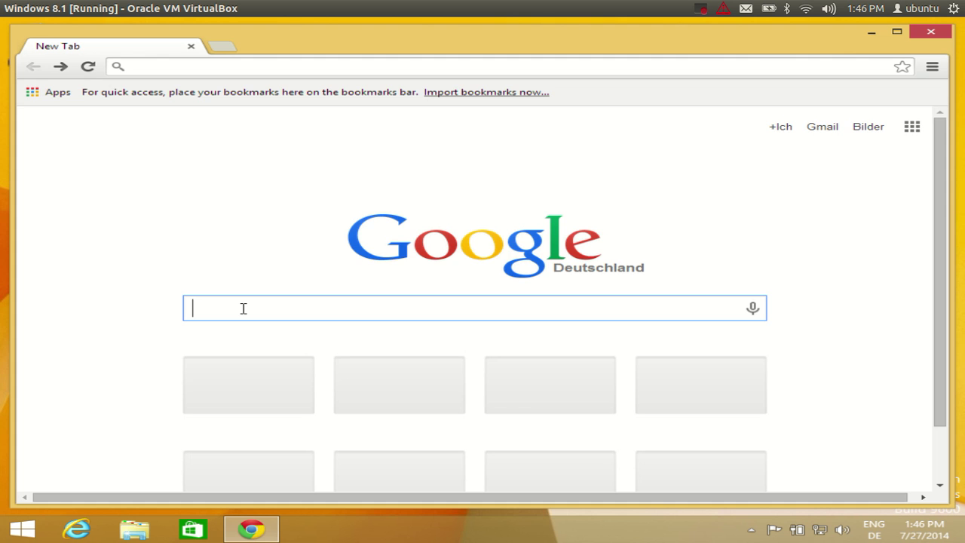
text(visual studio express)
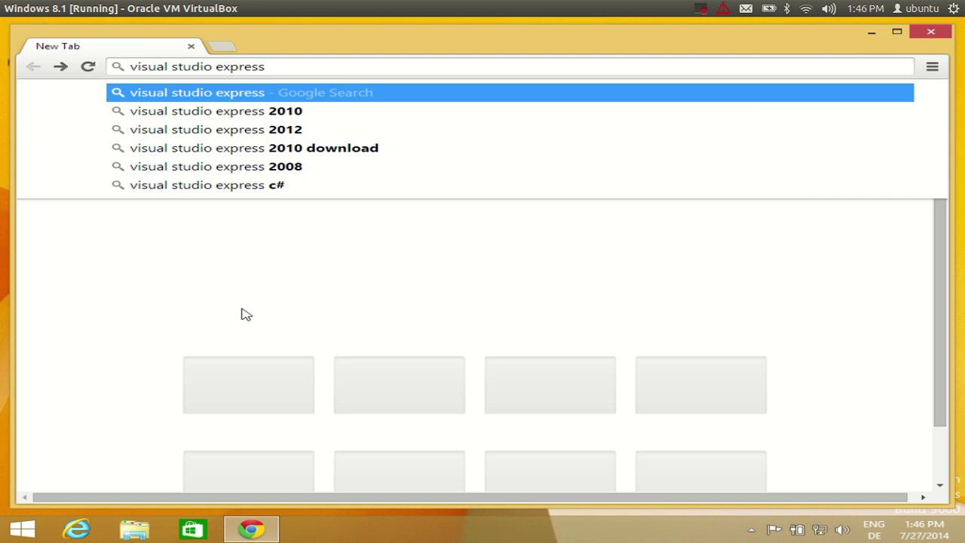
key(Return)
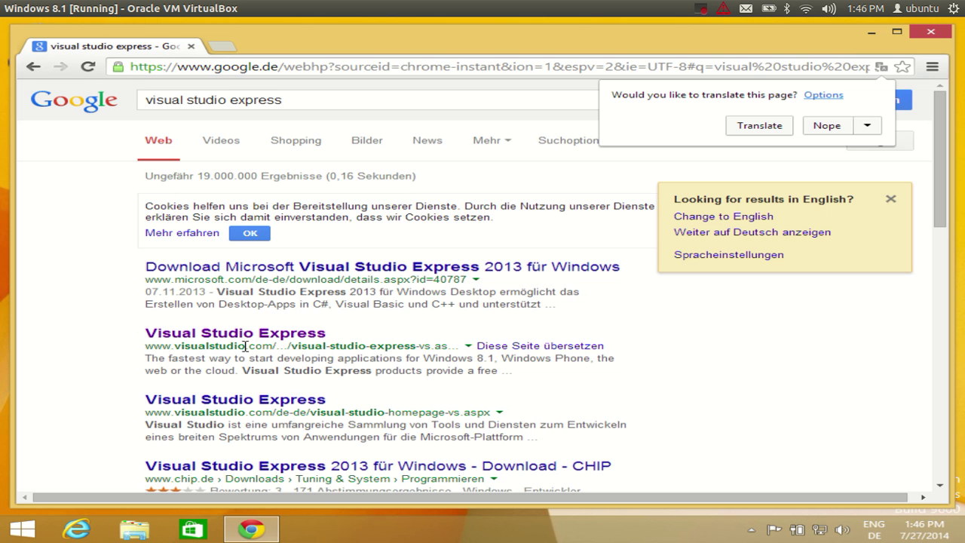
- Open the Visual Studio Express product page from the search results
click(275, 331)
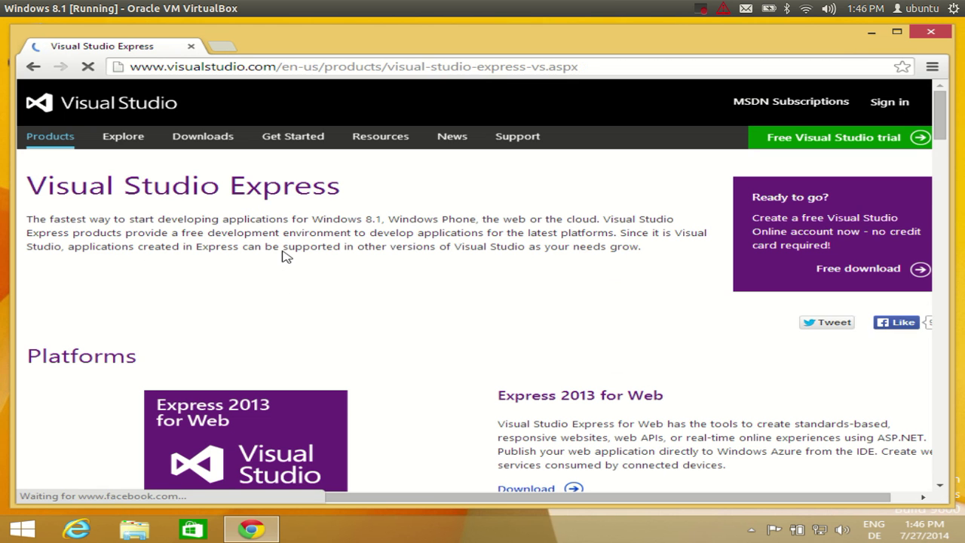
scroll(284, 256, down, 2)
scroll(283, 260, down, 4)
scroll(290, 279, up, 4)
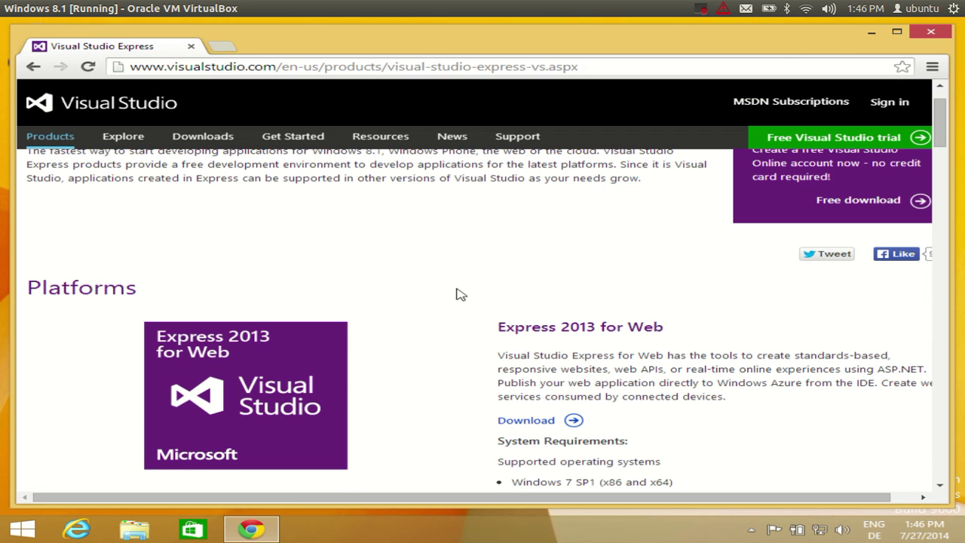
- Go to the Visual Studio Downloads page and scroll to the Express editions
click(203, 141)
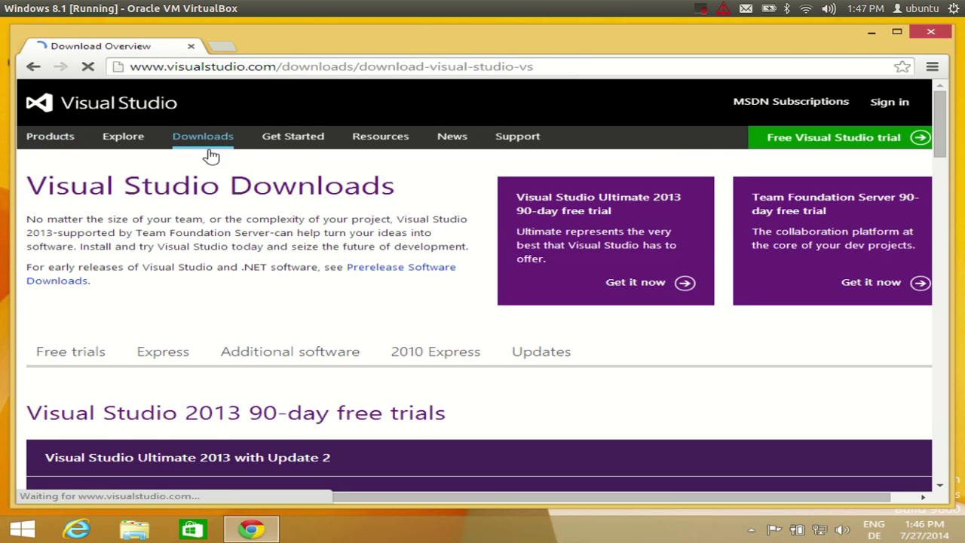
scroll(291, 298, down, 4)
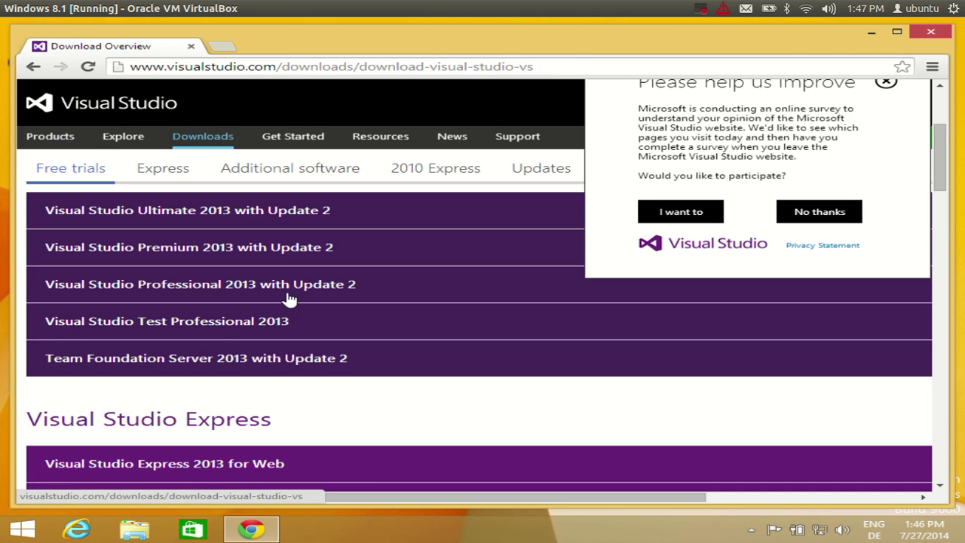
scroll(288, 298, down, 2)
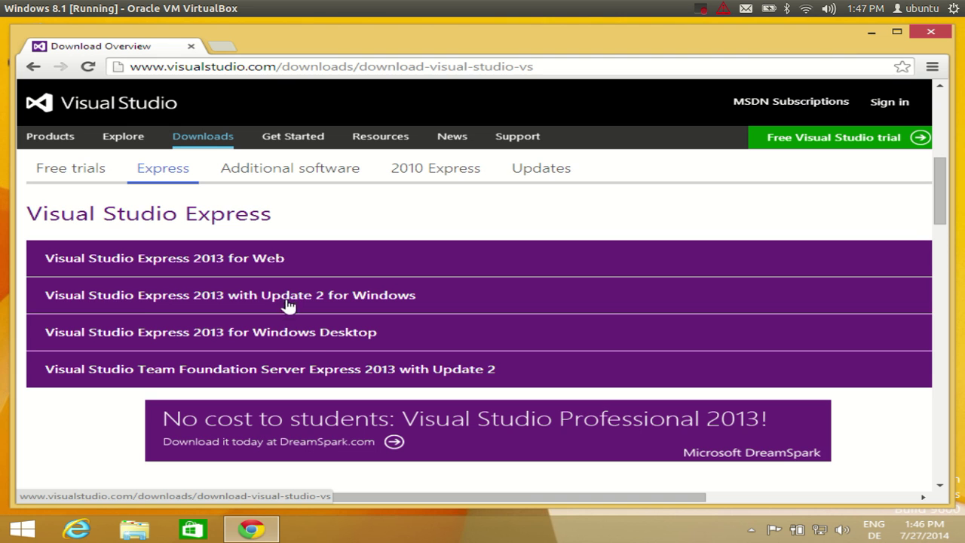
scroll(280, 330, down, 3)
scroll(281, 331, up, 4)
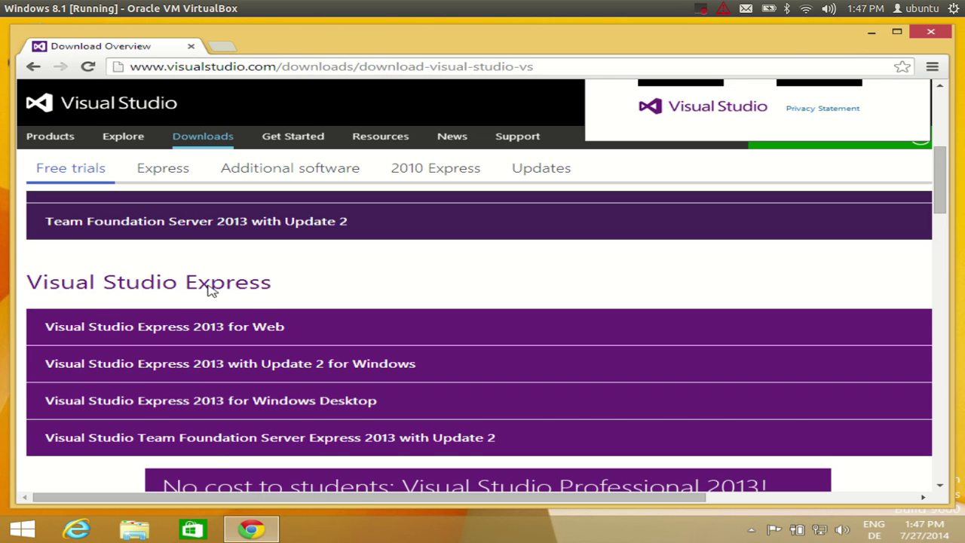
scroll(211, 294, down, 1)
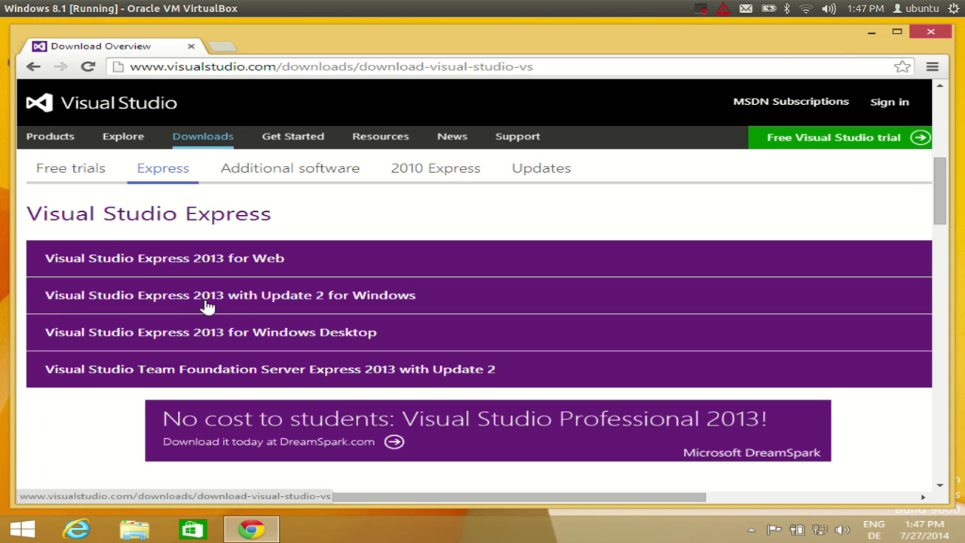
- Scroll through the download sections and back up to the four Express 2013 editions
scroll(207, 305, down, 4)
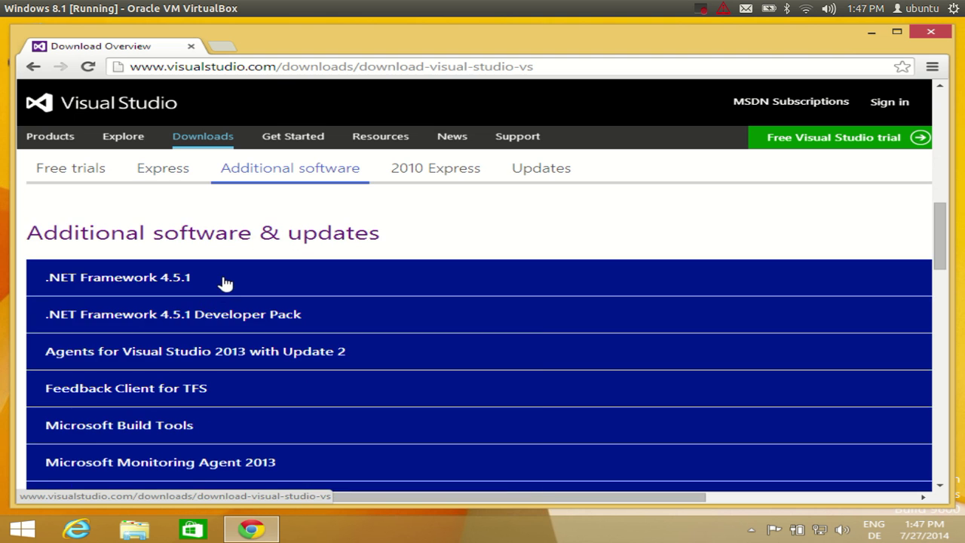
scroll(221, 279, down, 4)
scroll(226, 285, down, 4)
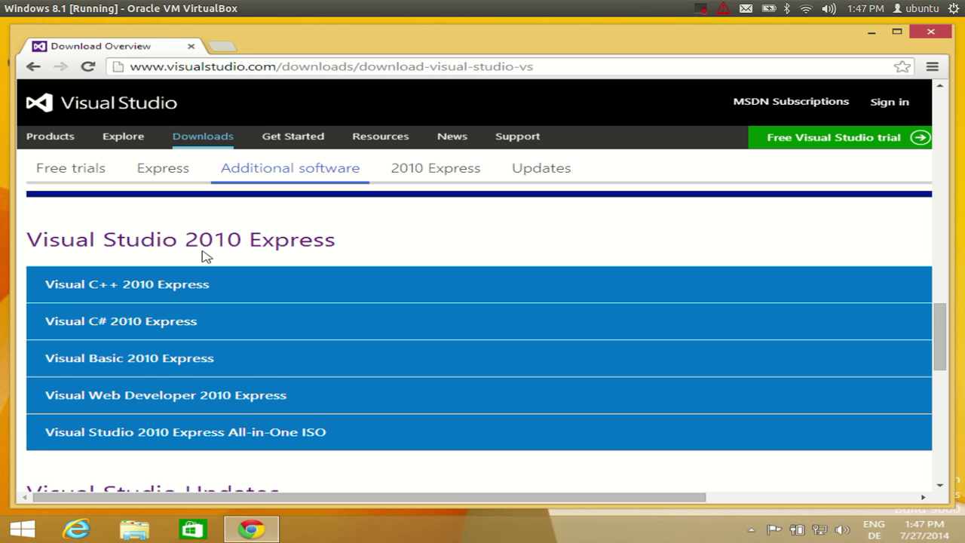
scroll(205, 286, down, 1)
scroll(233, 377, up, 1)
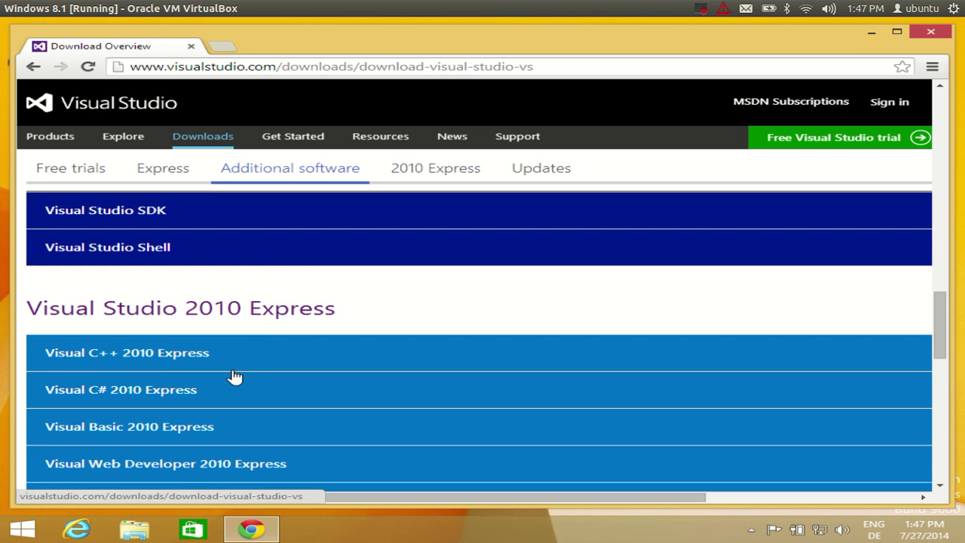
scroll(242, 354, down, 5)
scroll(258, 329, up, 10)
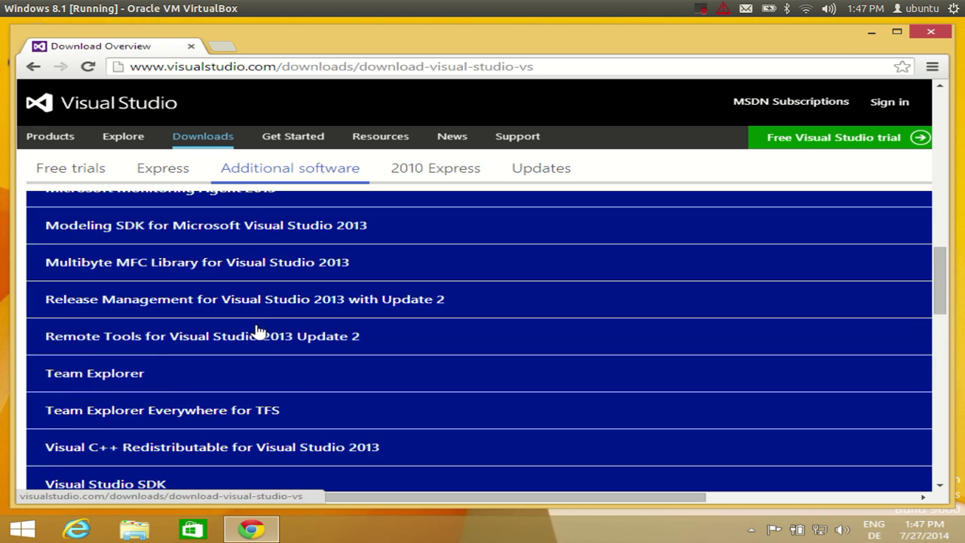
scroll(258, 329, up, 5)
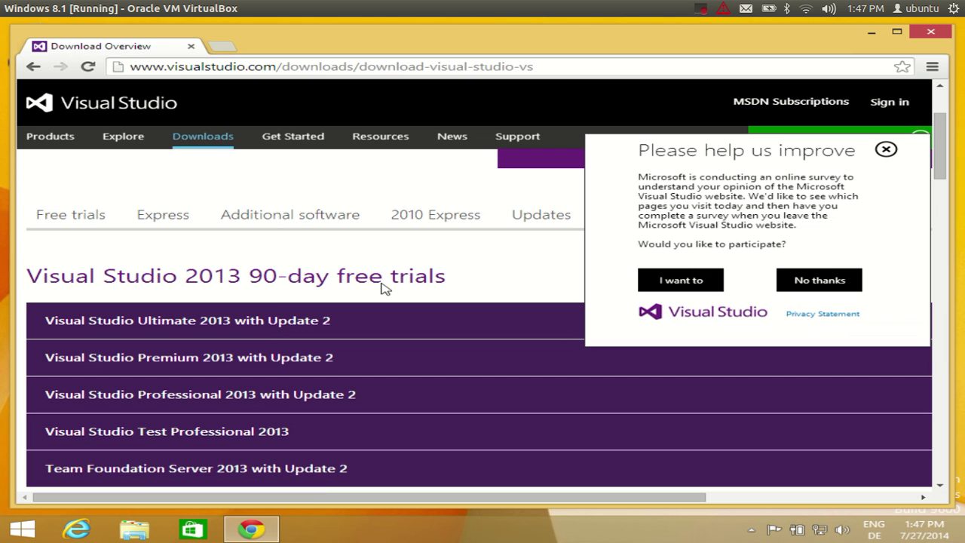
scroll(259, 338, down, 12)
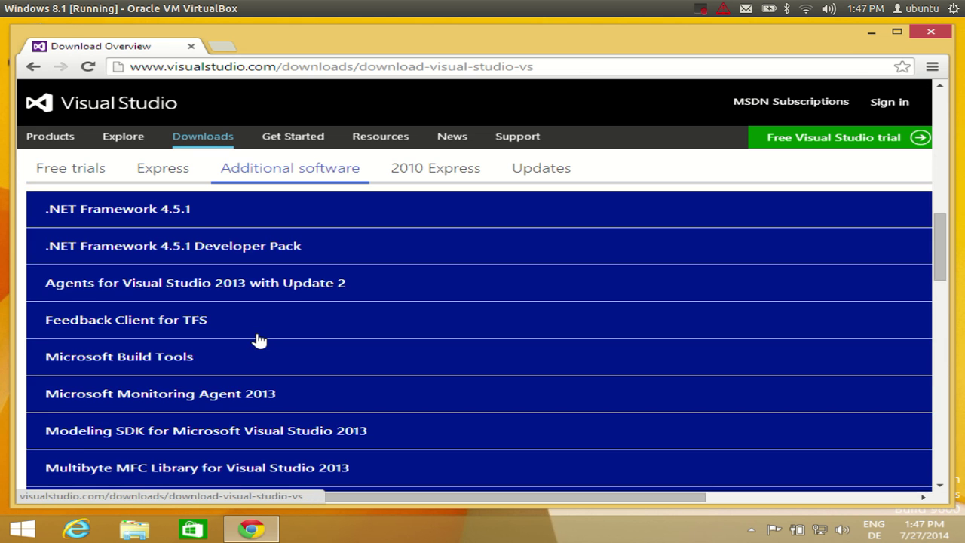
scroll(259, 339, down, 6)
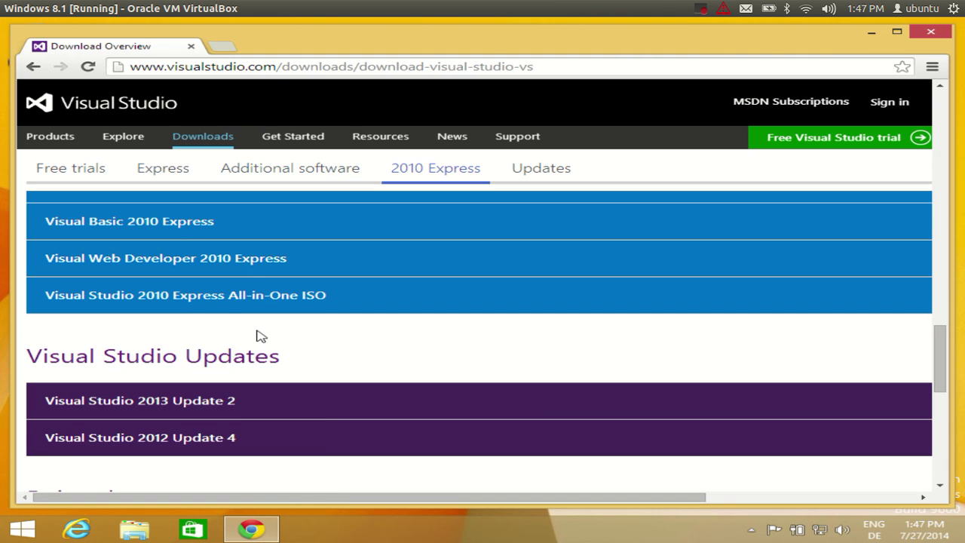
scroll(236, 288, up, 9)
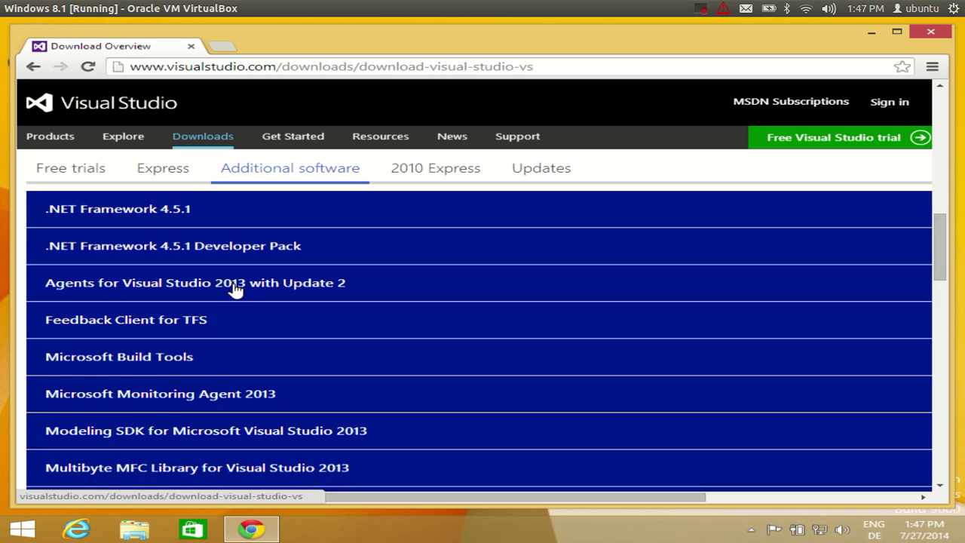
scroll(236, 288, up, 4)
scroll(235, 290, up, 2)
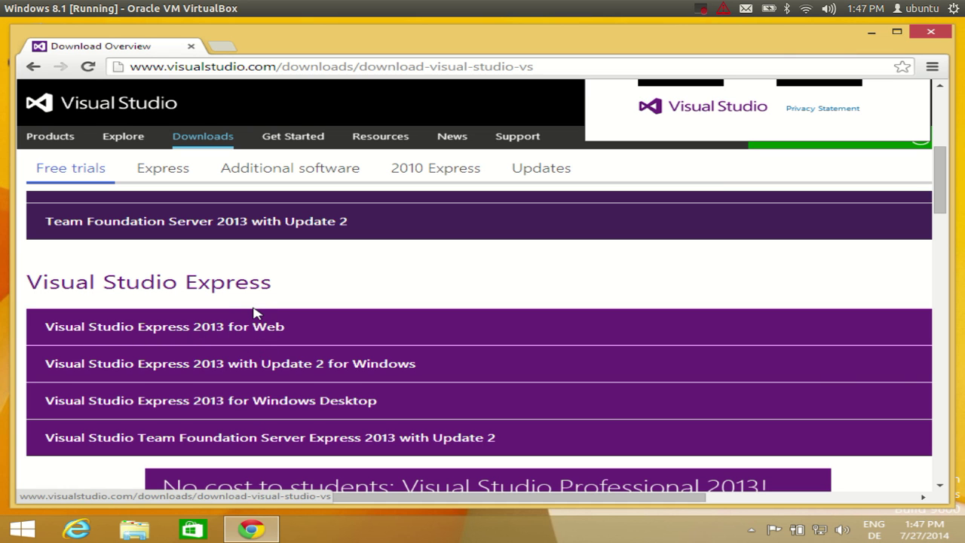
scroll(260, 306, down, 1)
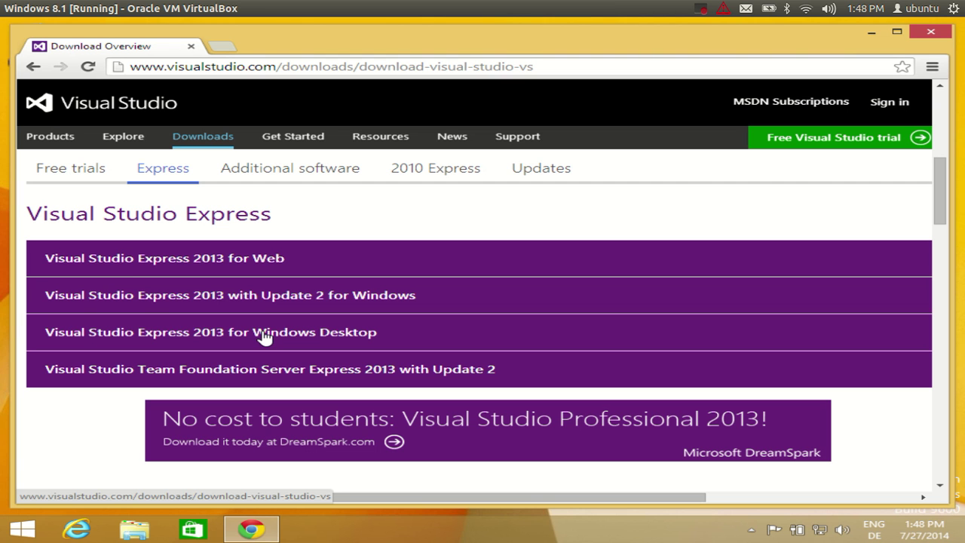
- Expand the Express 2013 for Windows Desktop entry to show its details
click(264, 335)
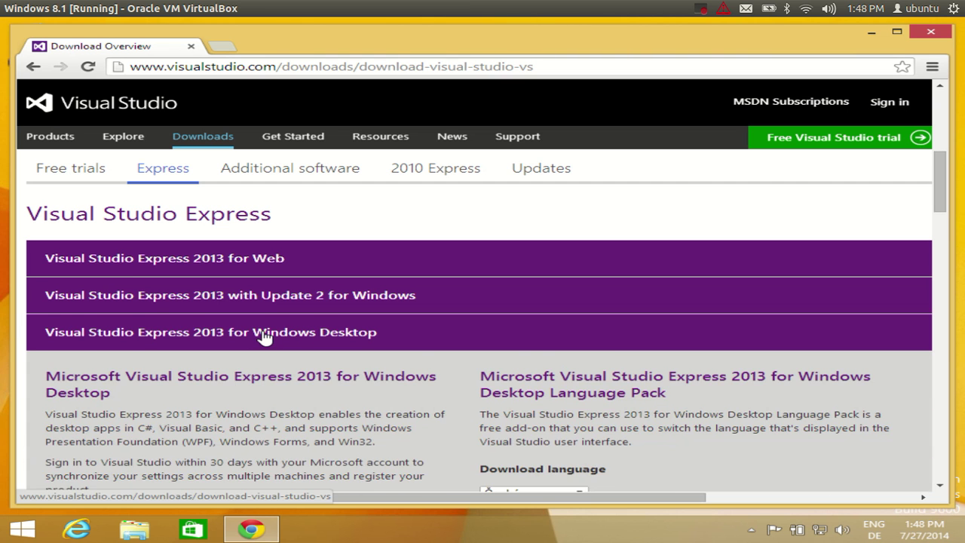
scroll(264, 335, down, 2)
scroll(263, 335, up, 2)
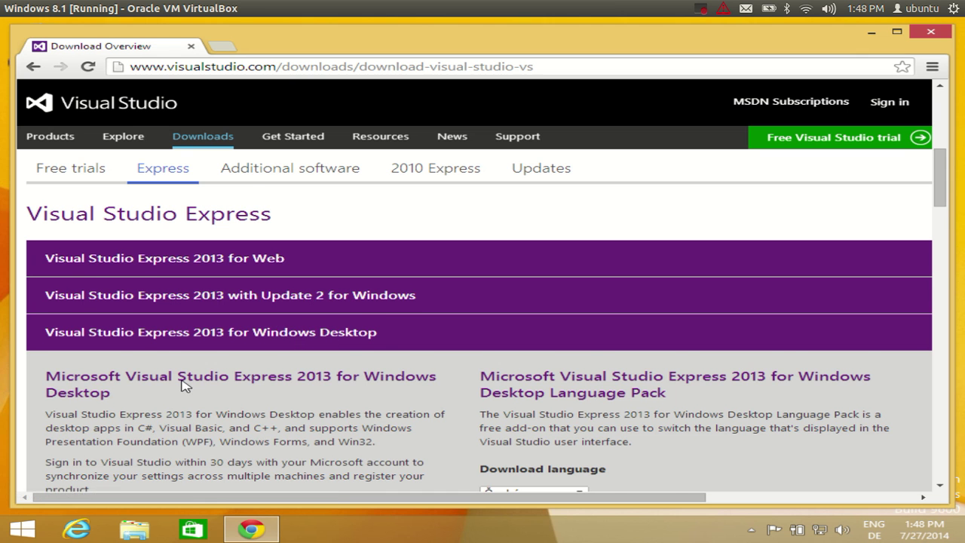
scroll(183, 386, down, 1)
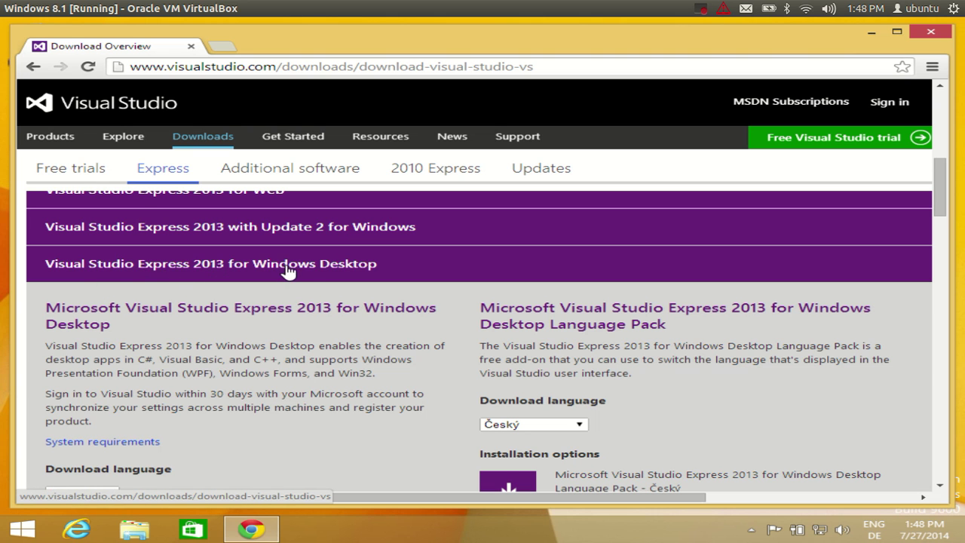
scroll(299, 273, up, 1)
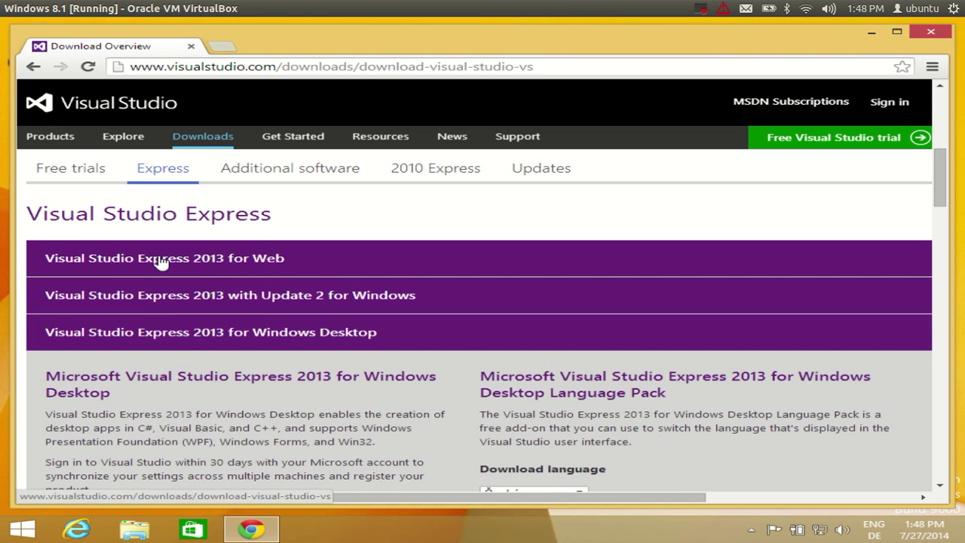
- Expand Express 2013 for Web, then scroll to the English Windows Desktop install options
click(215, 260)
scroll(219, 274, down, 1)
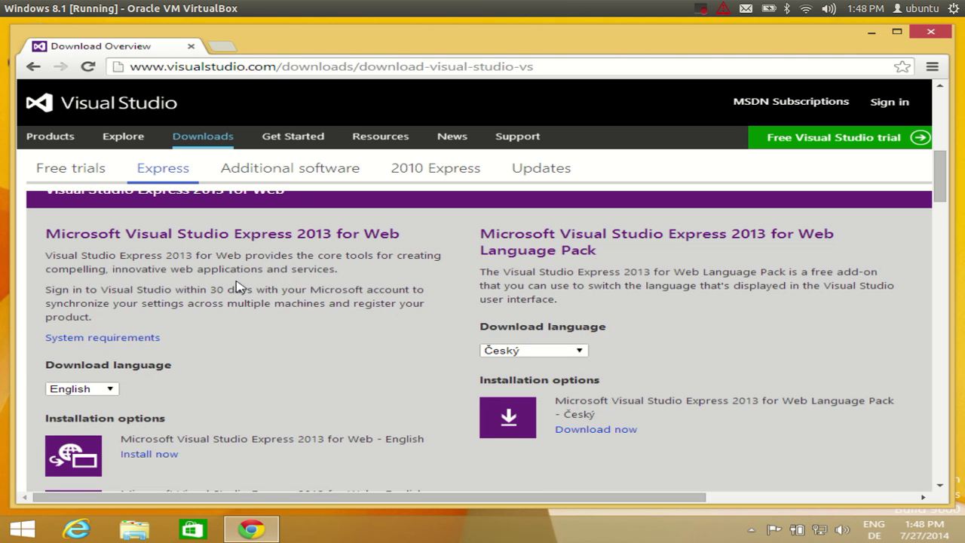
scroll(242, 308, down, 4)
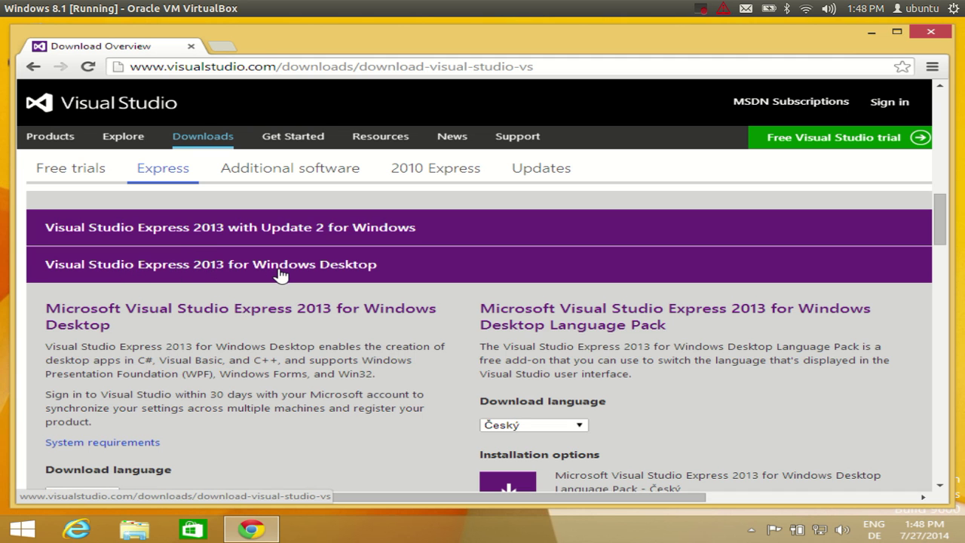
scroll(279, 282, down, 2)
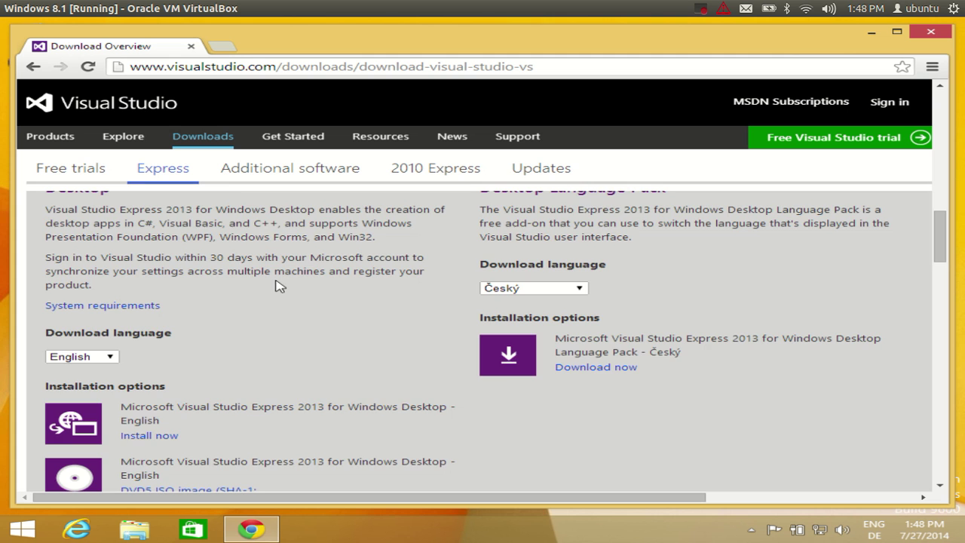
scroll(280, 245, up, 1)
scroll(276, 260, down, 3)
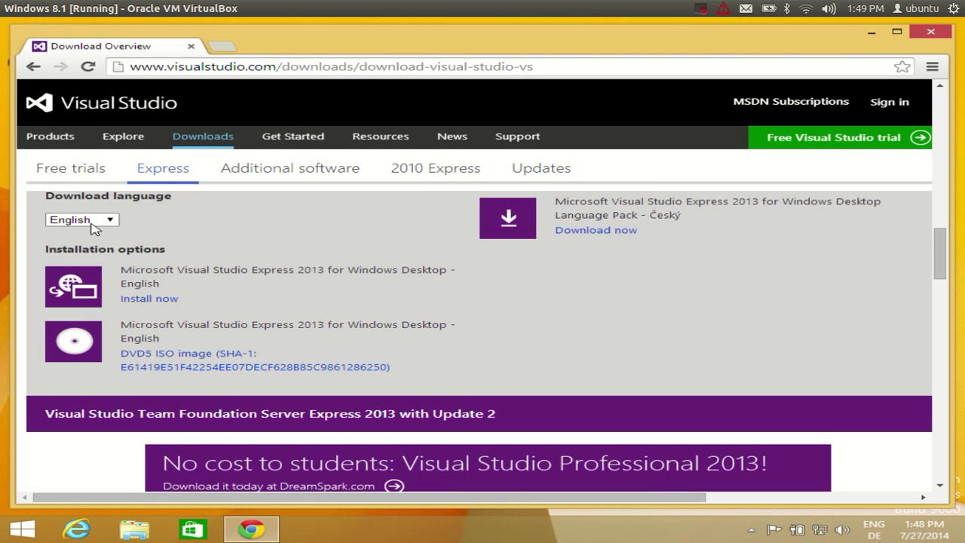
- Choose Install now for English Windows Desktop and sign in with a Microsoft account
click(149, 300)
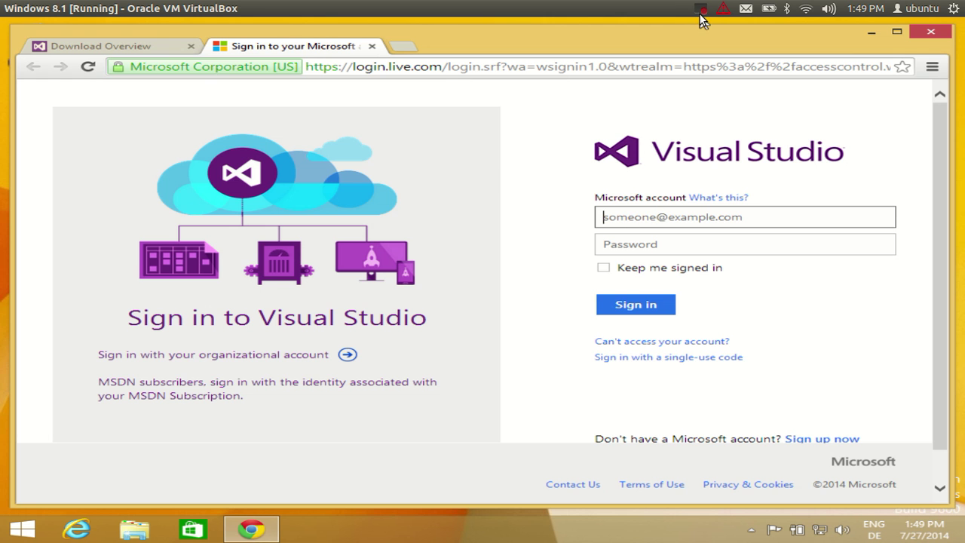
click(701, 10)
click(711, 46)
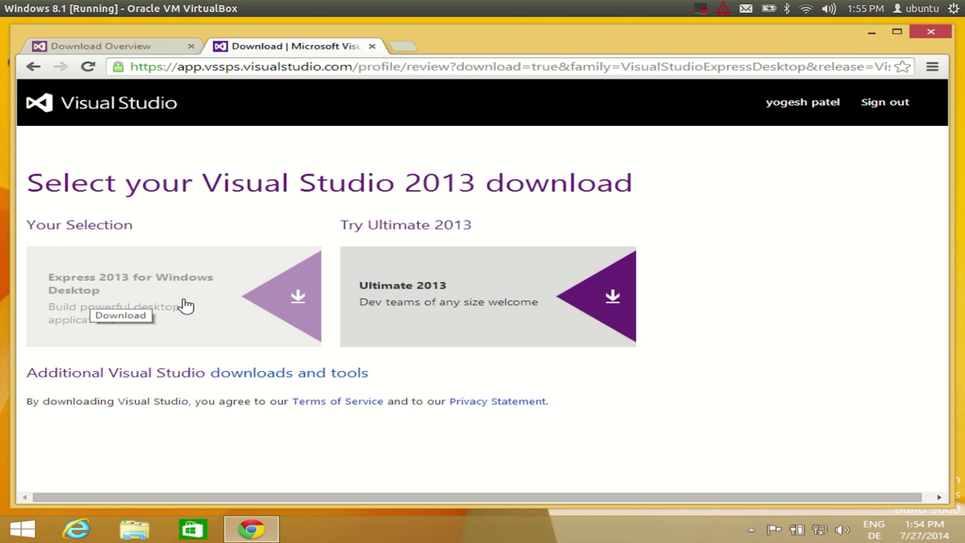
- Download the Express 2013 for Windows Desktop installer and run wdexpress_full.exe
click(276, 300)
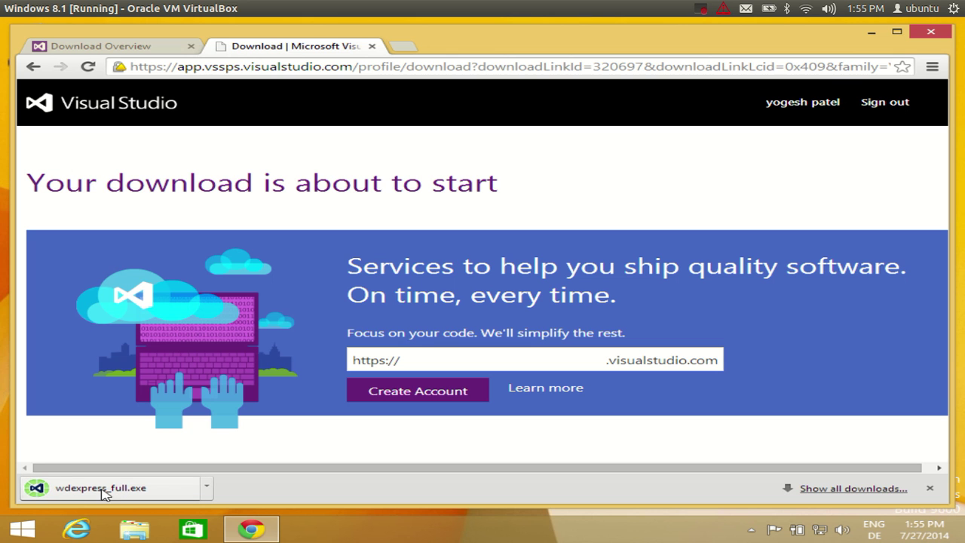
click(114, 493)
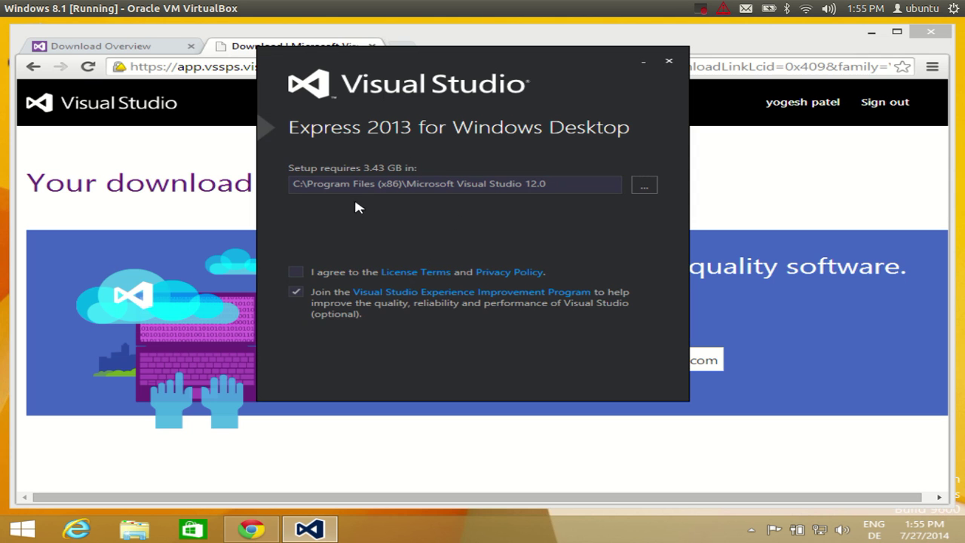
- Accept the license terms, start the installation, and approve the User Account Control prompt
click(295, 272)
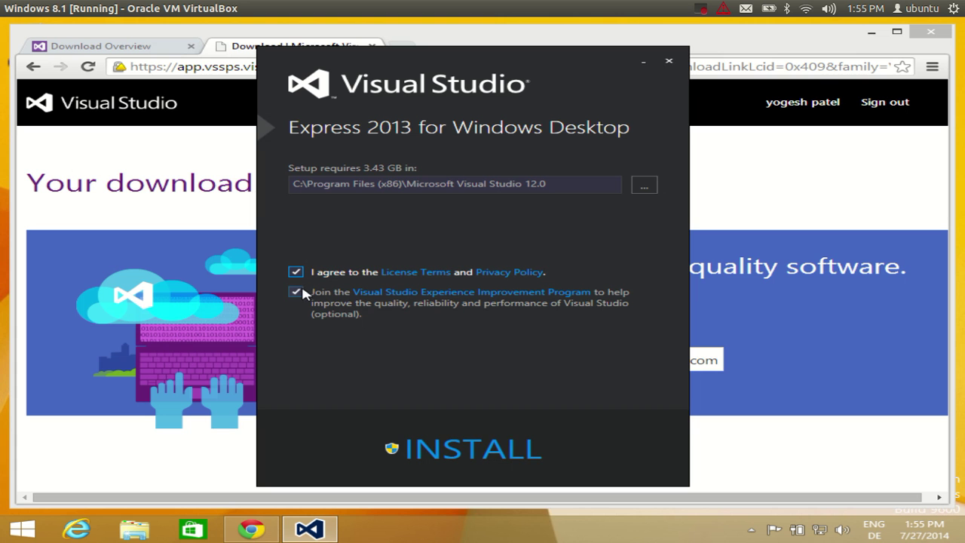
click(447, 449)
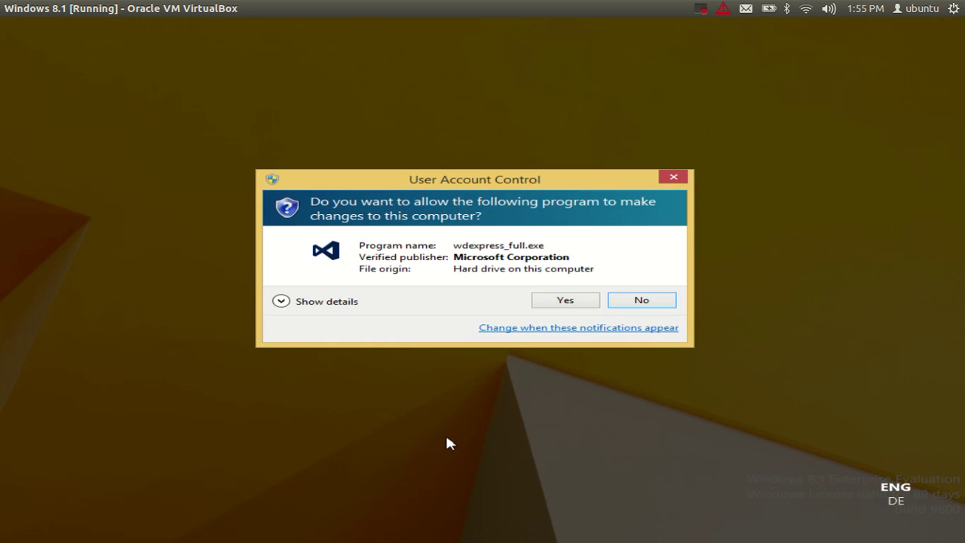
click(551, 302)
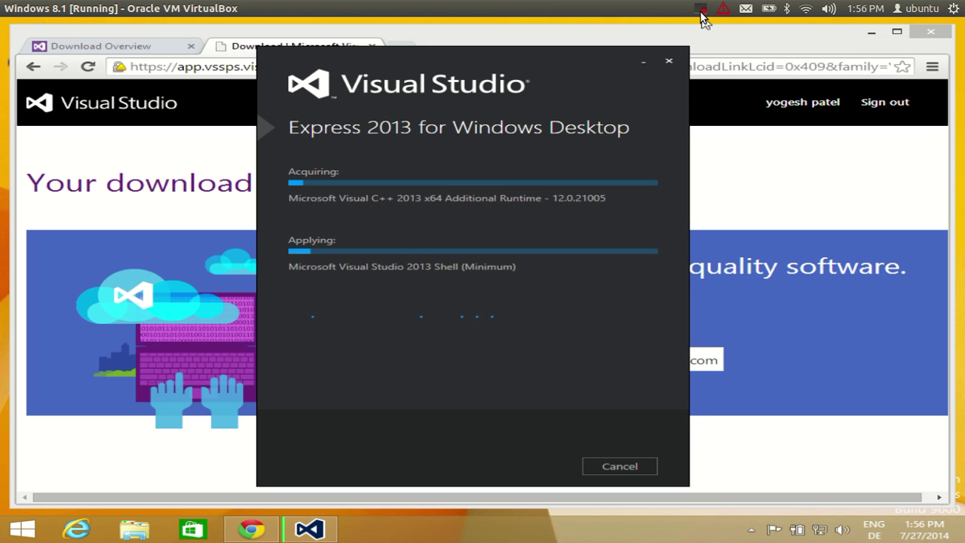
- Launch Visual Studio from the Setup Successful screen
click(701, 11)
click(742, 44)
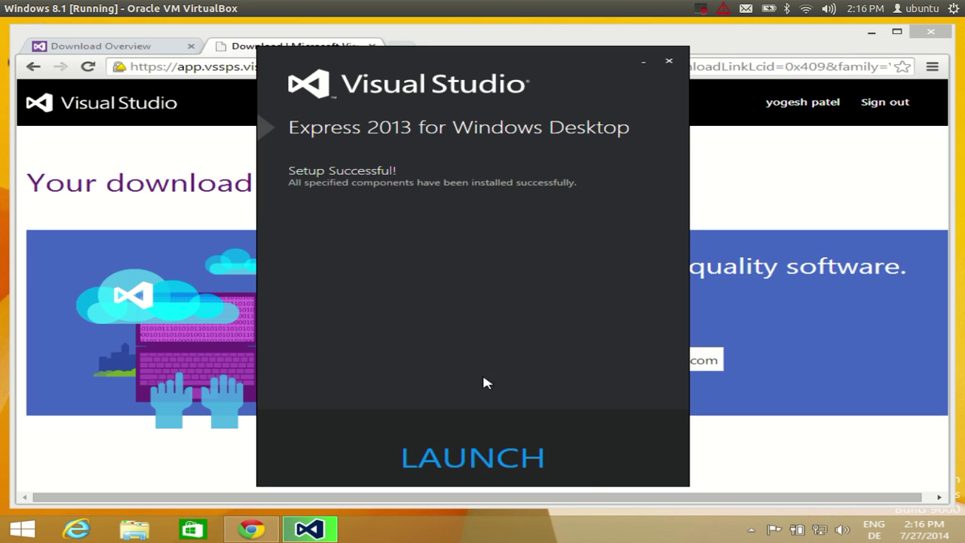
click(443, 457)
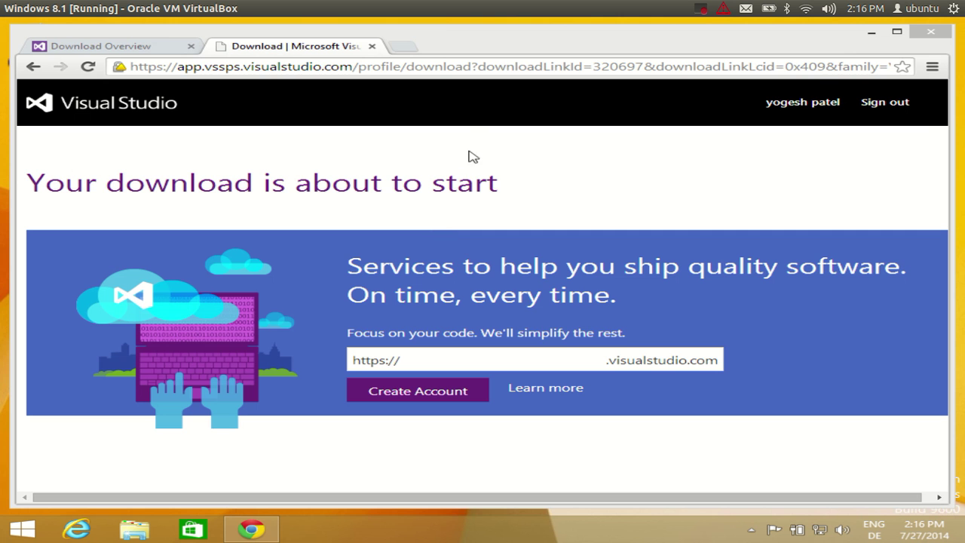
- Skip sign-in with 'Not now, maybe later' and wait for the Start Page to load
mouse_move(440, 41)
mouse_down()
mouse_move(473, 54)
mouse_move(442, 35)
mouse_up()
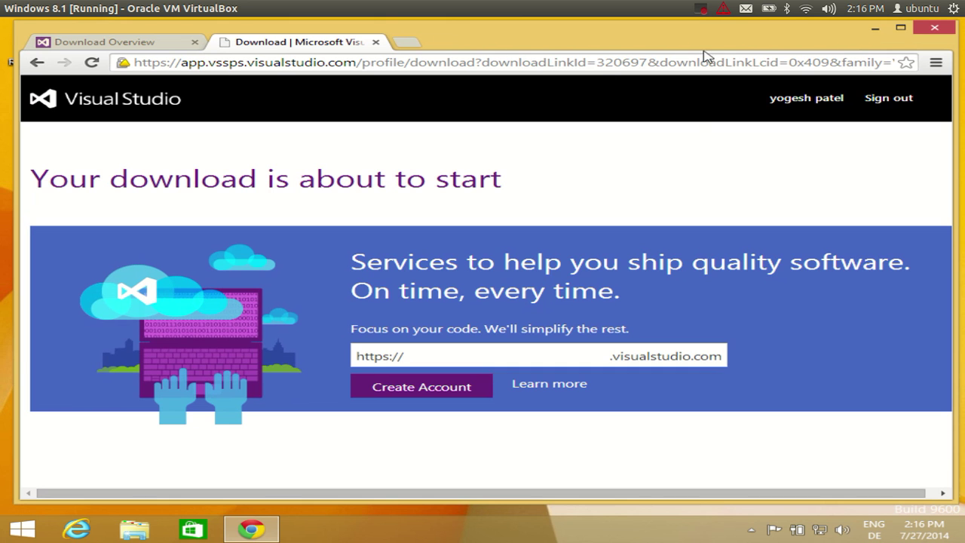
click(699, 15)
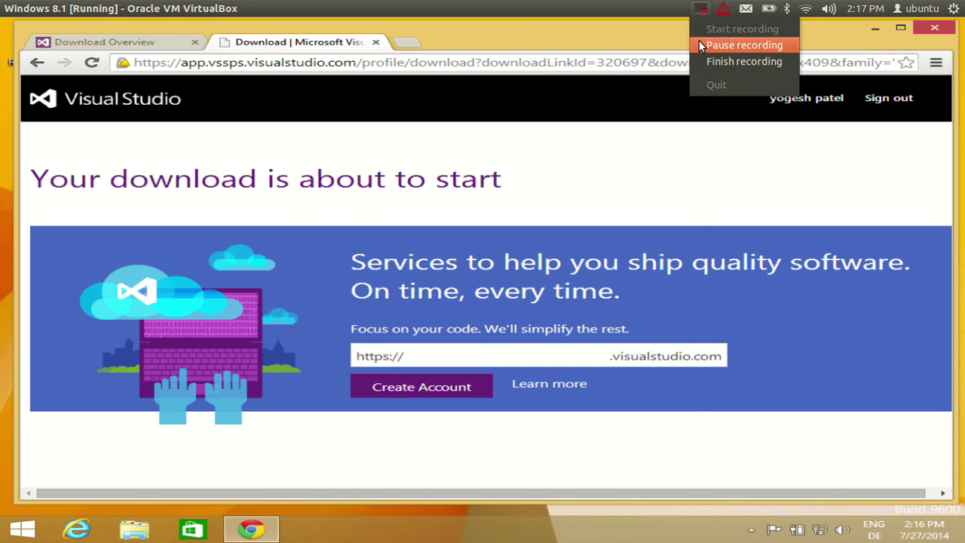
click(699, 40)
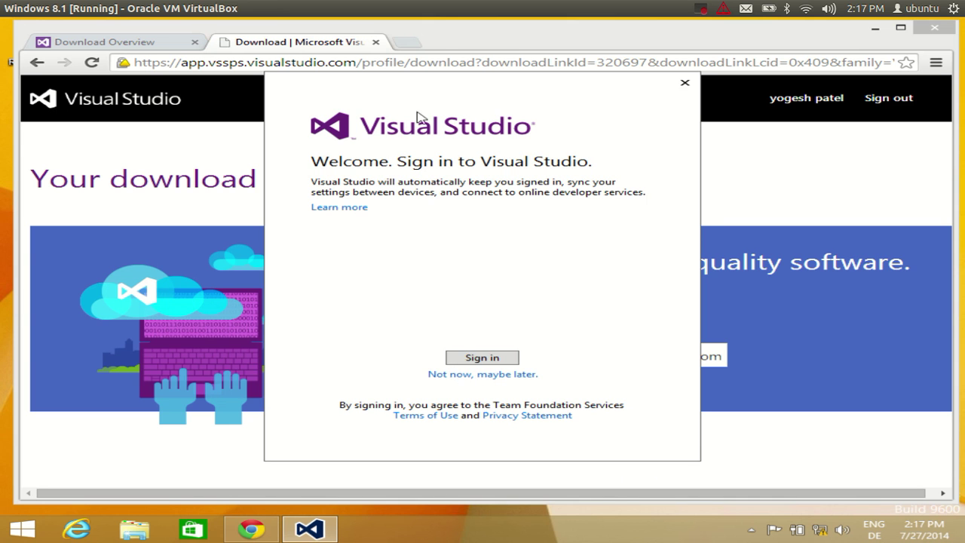
click(464, 374)
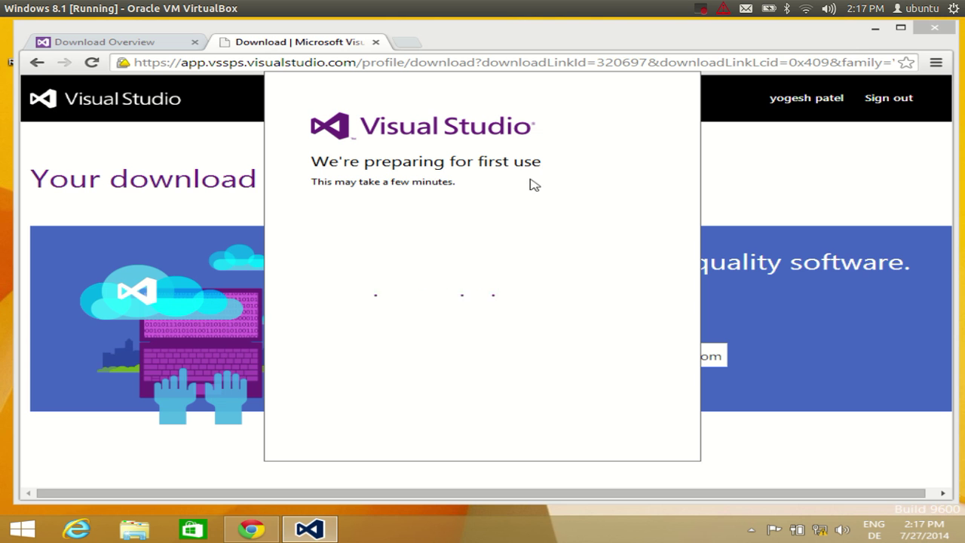
click(709, 18)
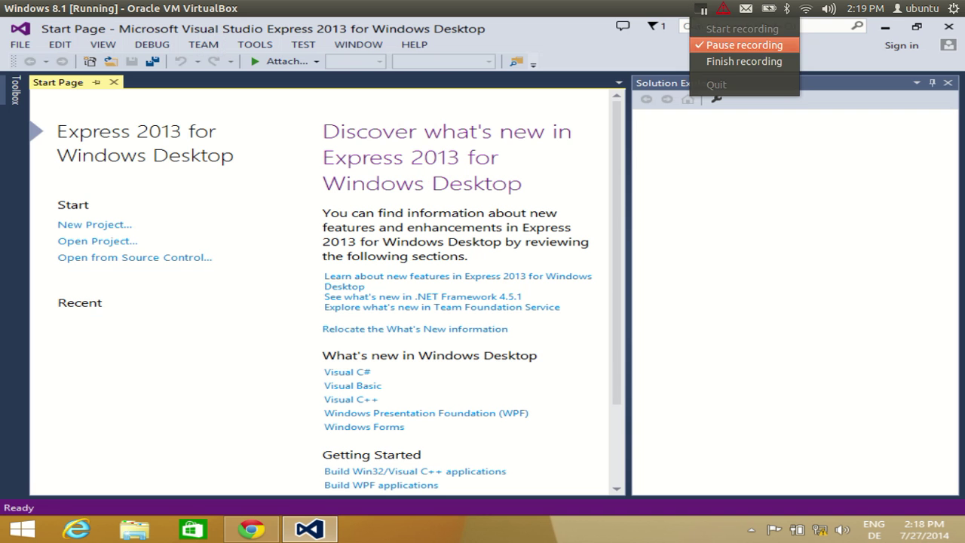
click(716, 41)
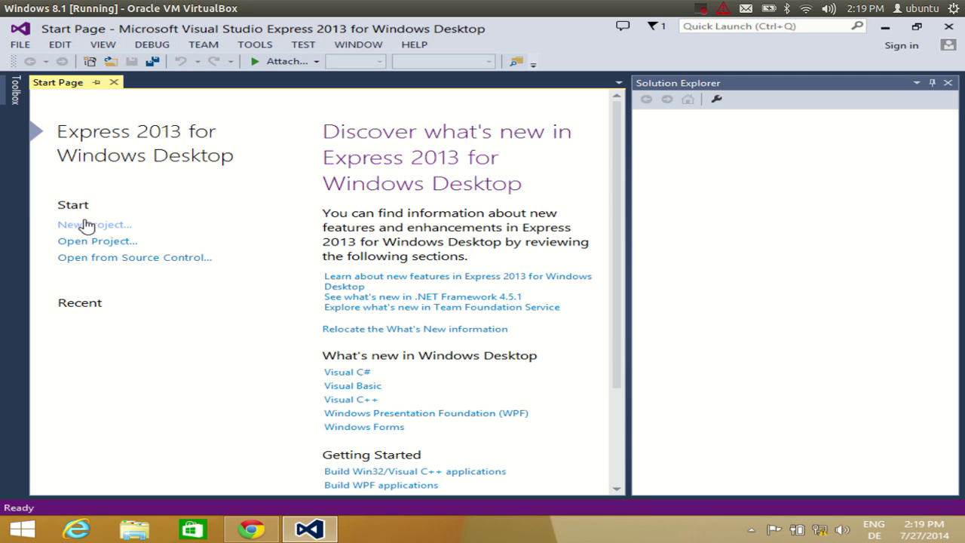
click(20, 45)
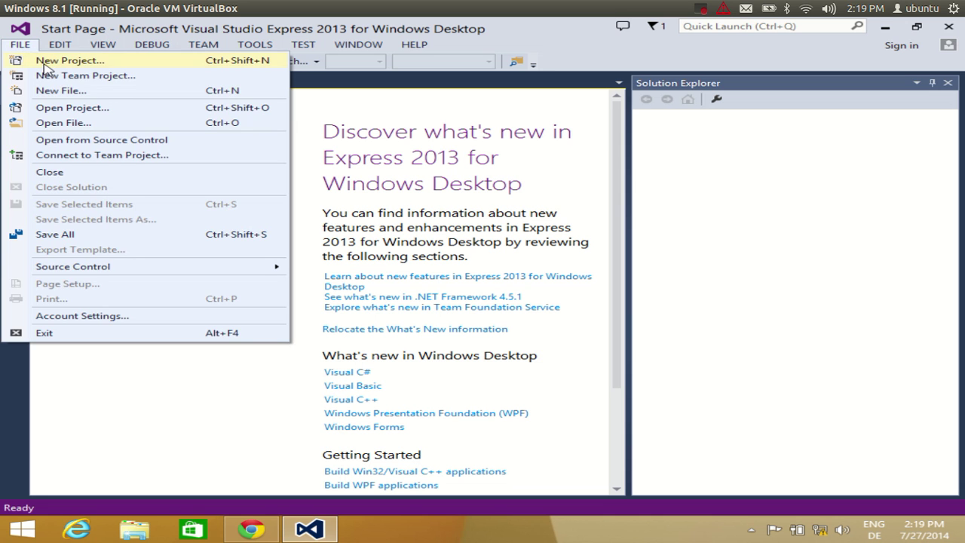
click(49, 62)
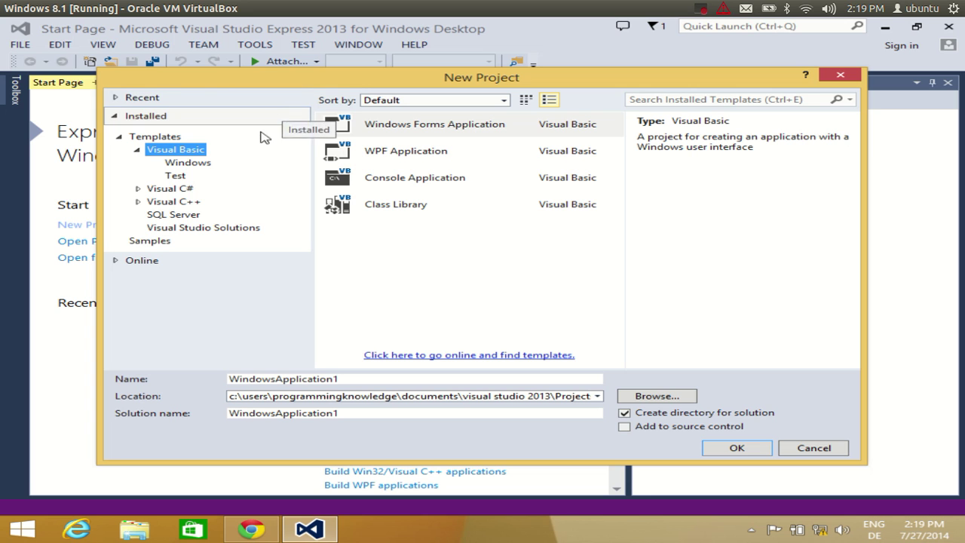
click(167, 190)
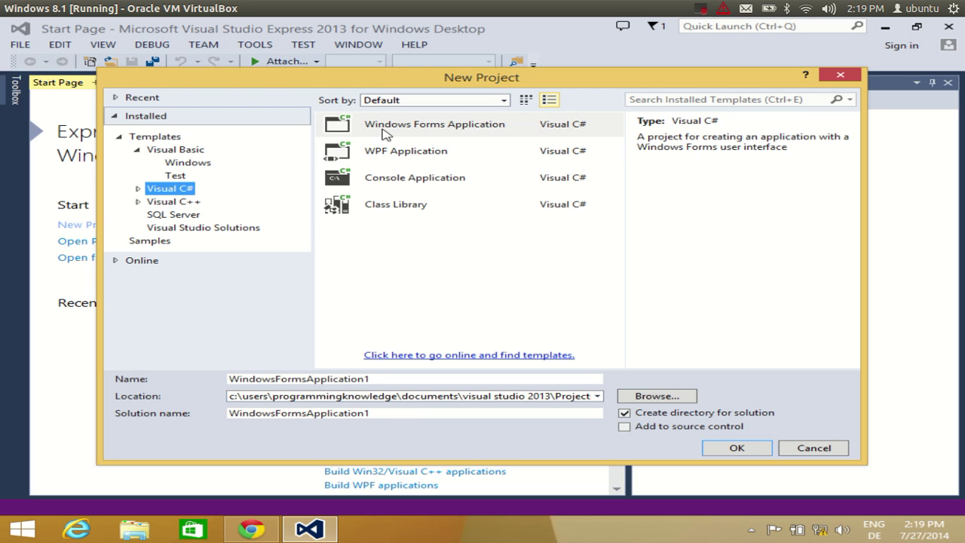
click(155, 150)
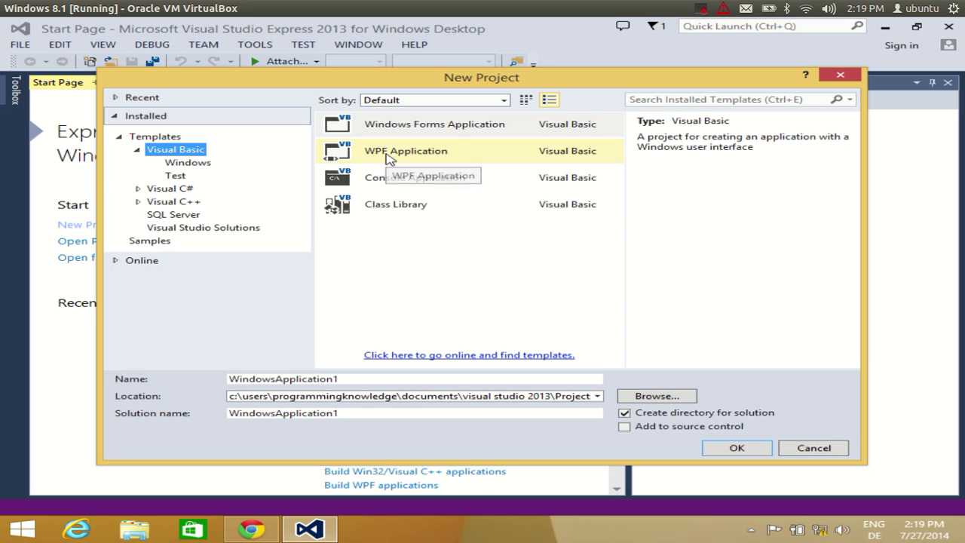
click(186, 205)
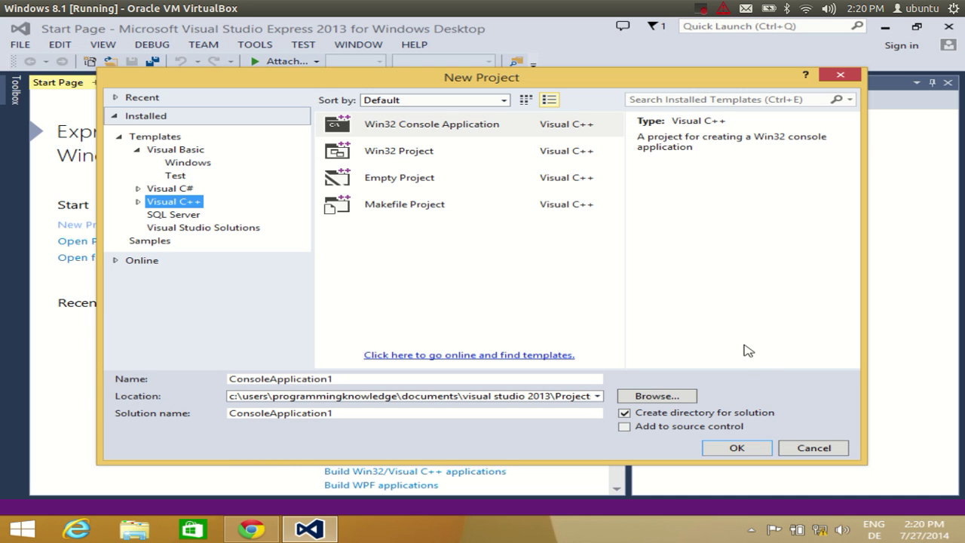
click(812, 448)
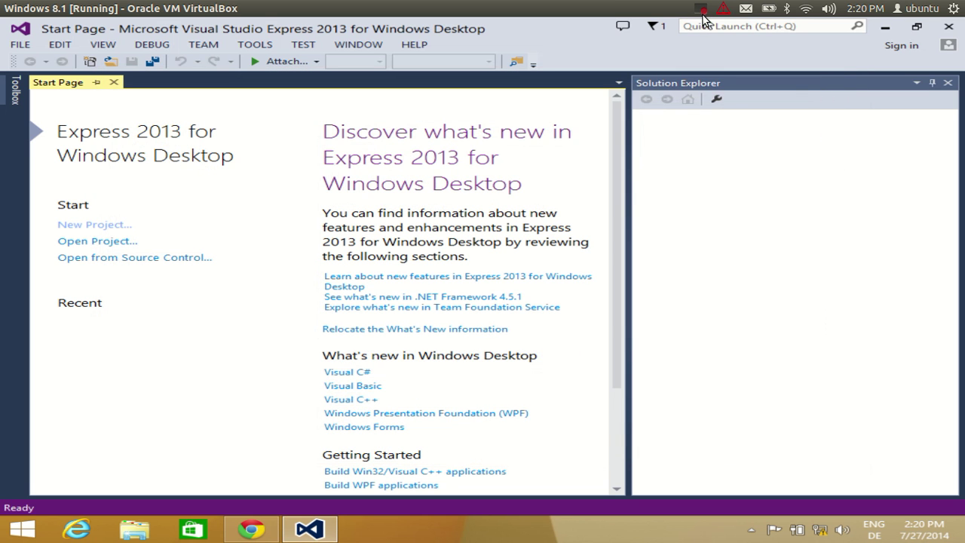
click(701, 10)
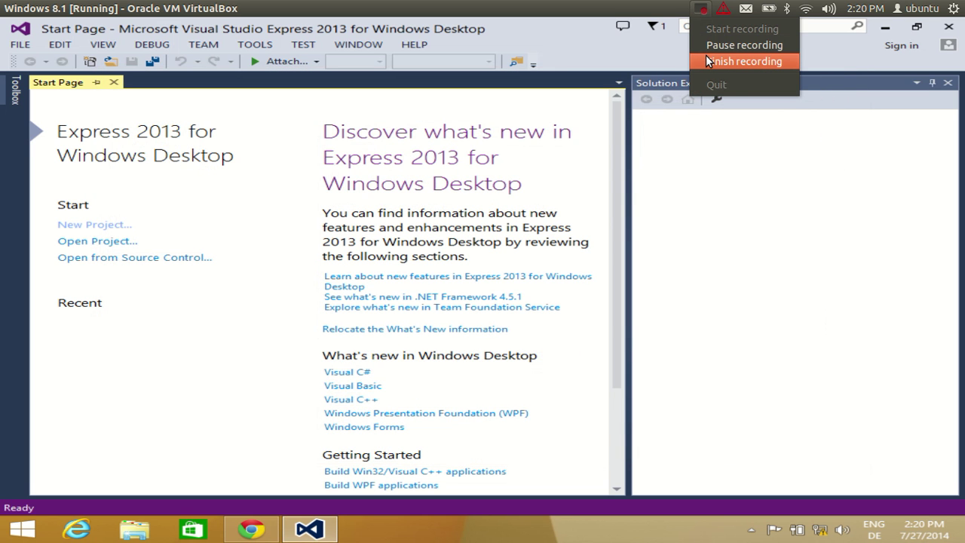